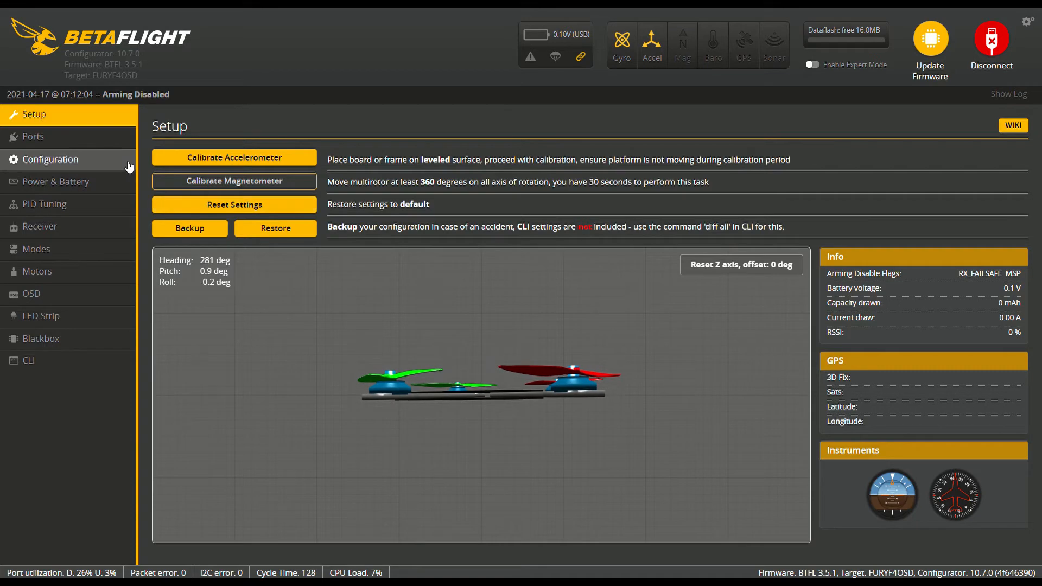
# Go to the flight controller's Modes settings and show the unused modes as well
pyautogui.click(92, 143)
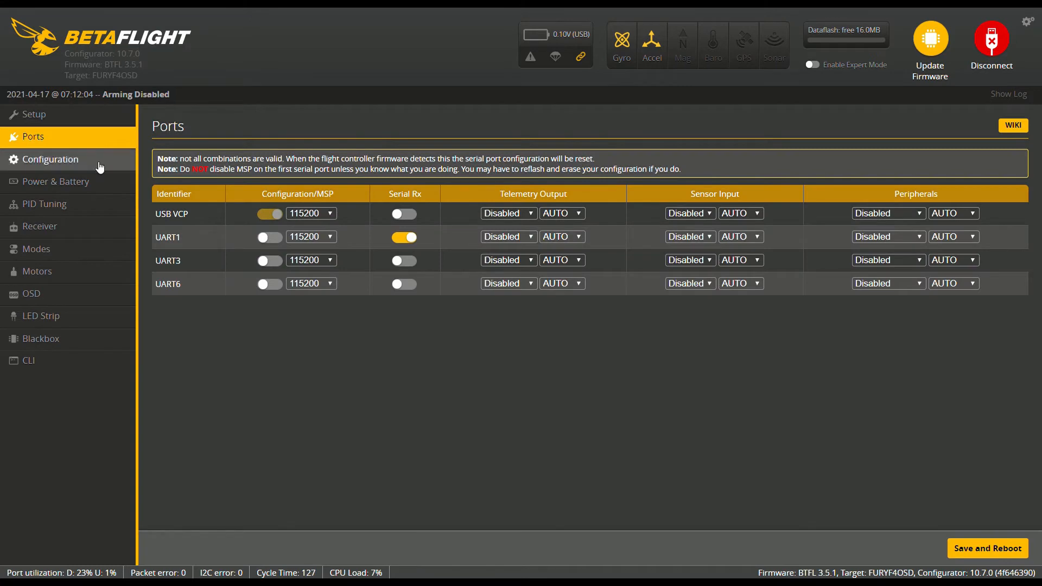
pyautogui.click(98, 165)
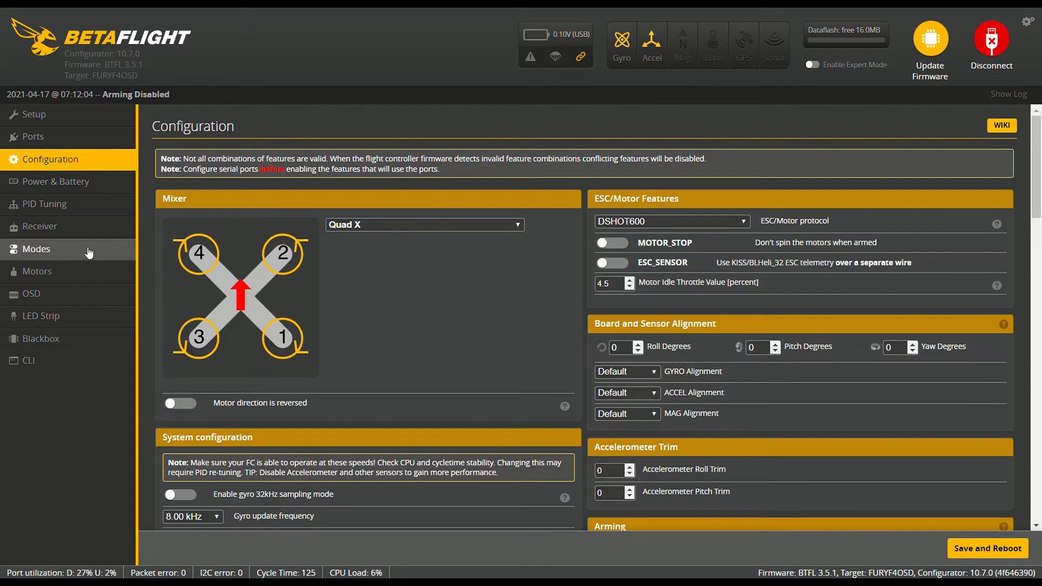
pyautogui.click(84, 247)
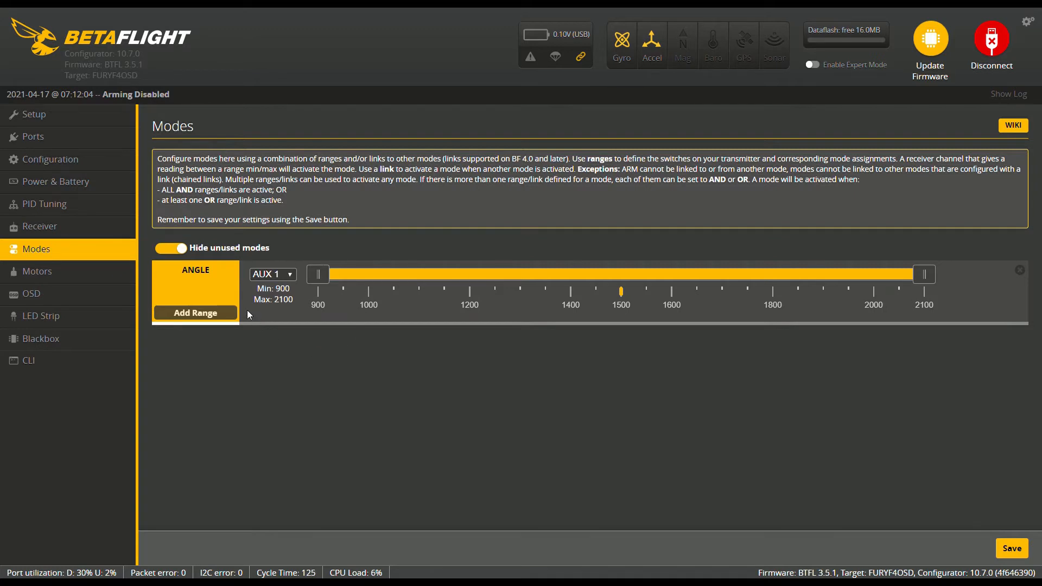
pyautogui.click(183, 252)
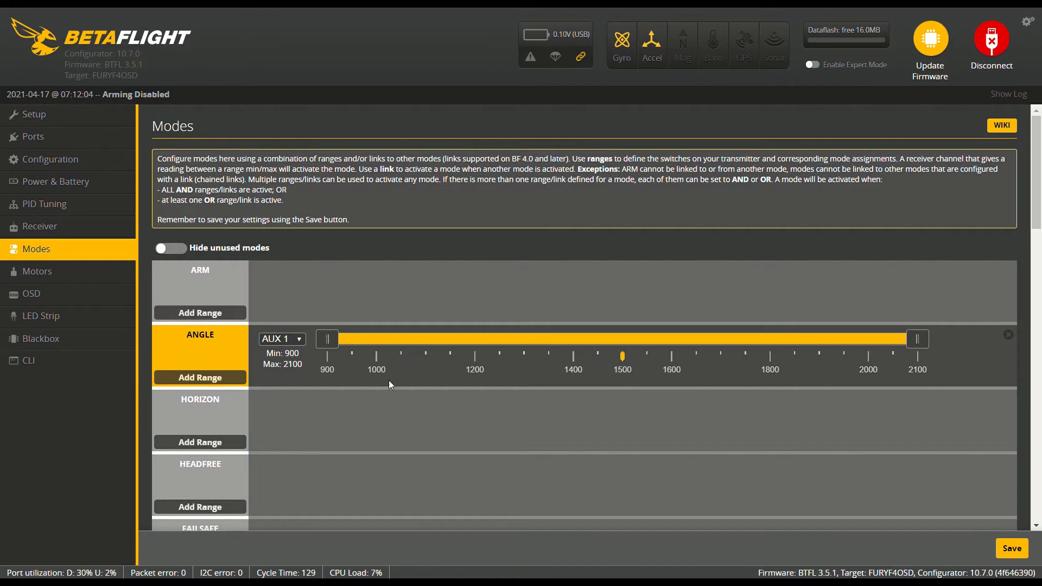
# Add a range on AUX 1 for ARM, assign ANGLE to AUX 2, and save the modes
pyautogui.click(206, 314)
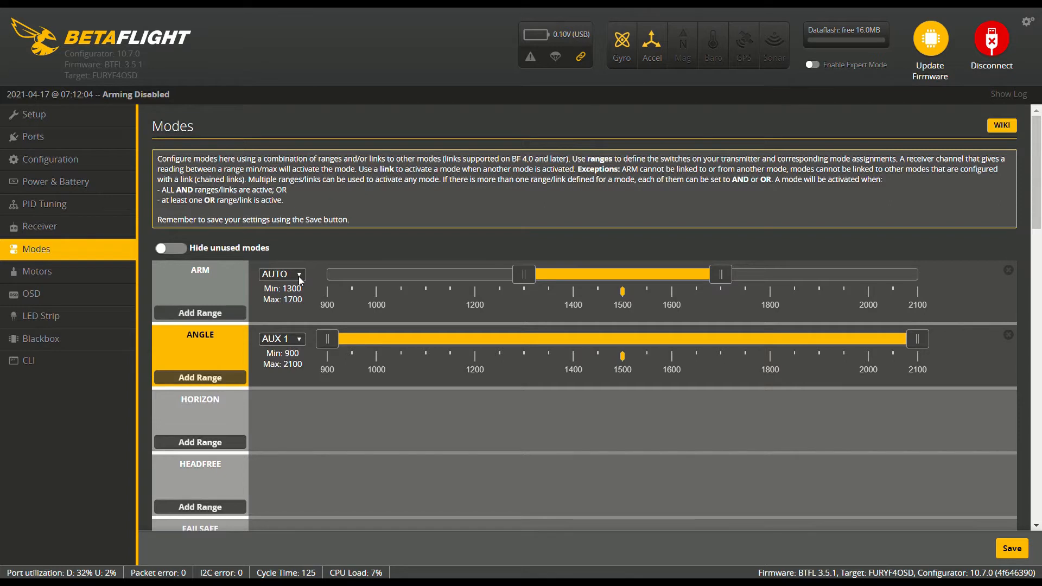
pyautogui.click(292, 318)
pyautogui.click(1008, 549)
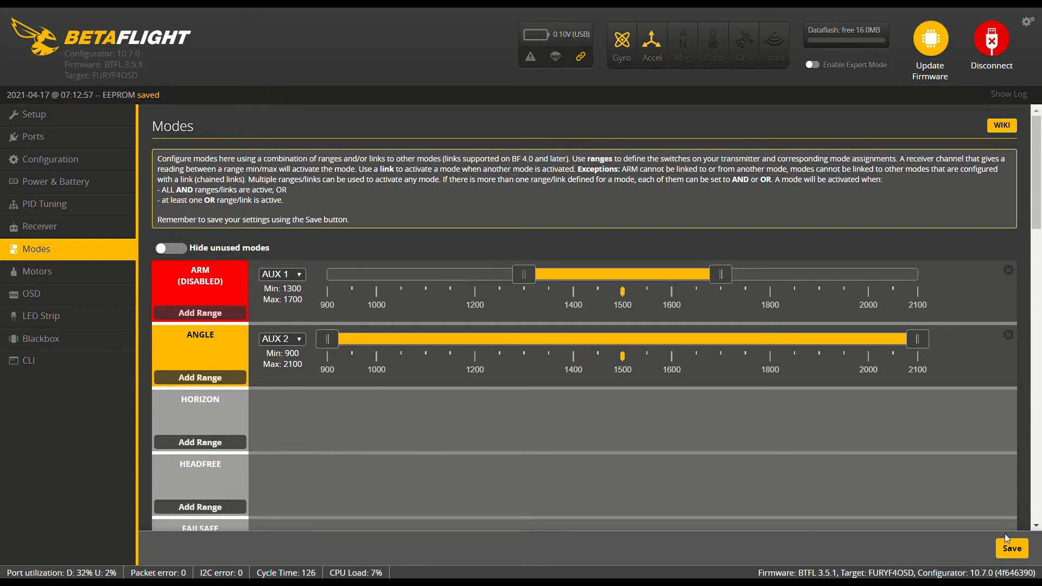
pyautogui.click(1012, 549)
# Add a range on AUX 3 for the BEEPER mode and save
pyautogui.moveTo(1037, 213); pyautogui.dragTo(1038, 289)
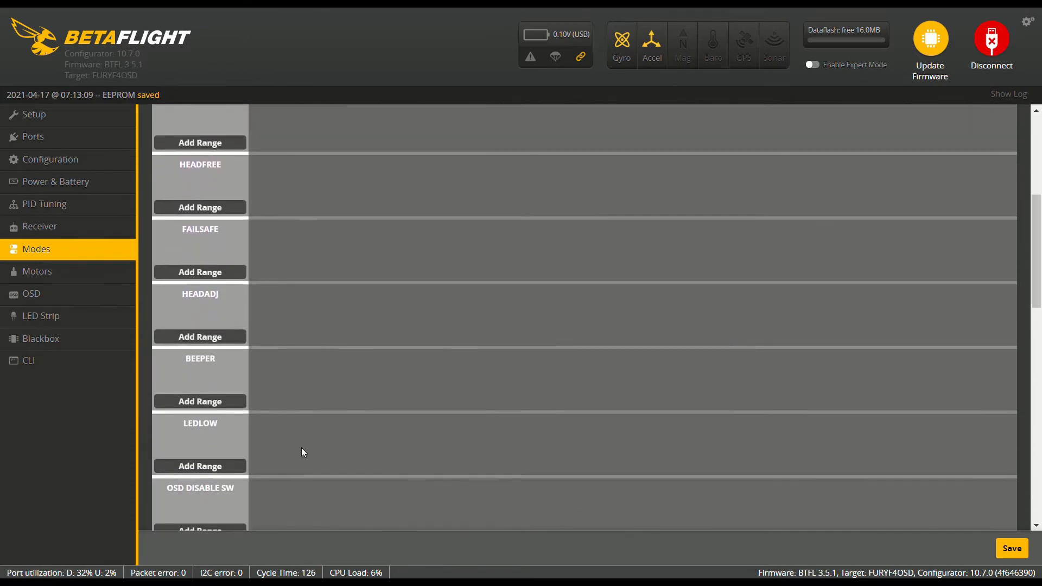
pyautogui.click(220, 401)
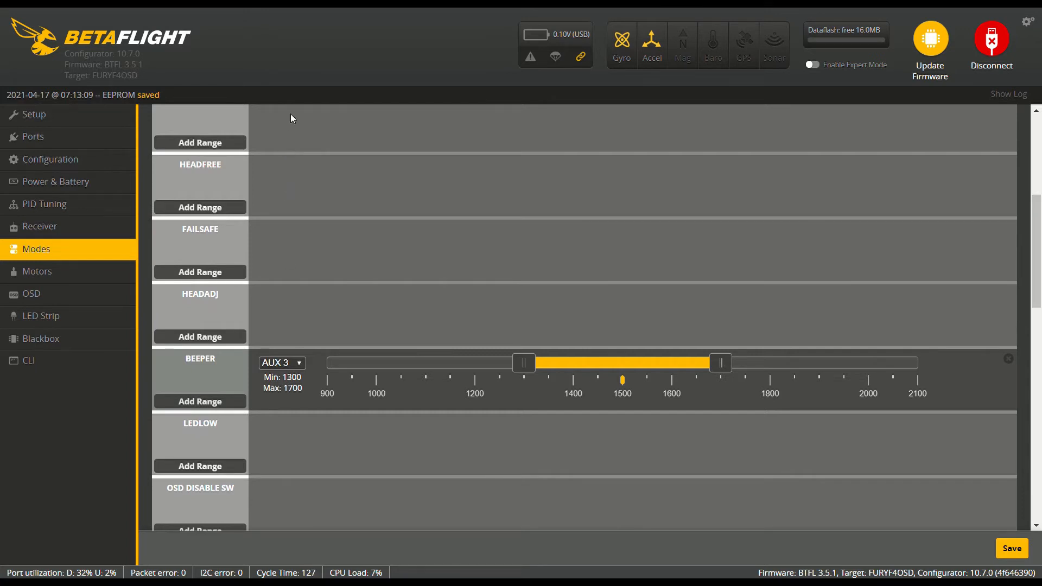
pyautogui.click(1010, 551)
pyautogui.click(1010, 551)
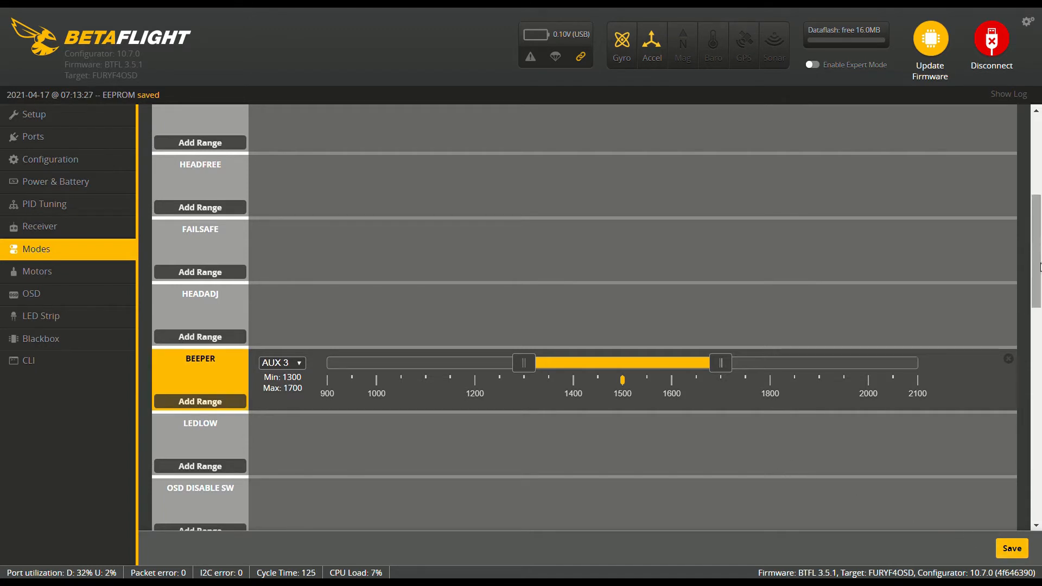
# Add a range on AUX 4 for the FLIP OVER AFTER CRASH mode and save
pyautogui.moveTo(1040, 272); pyautogui.dragTo(1040, 439)
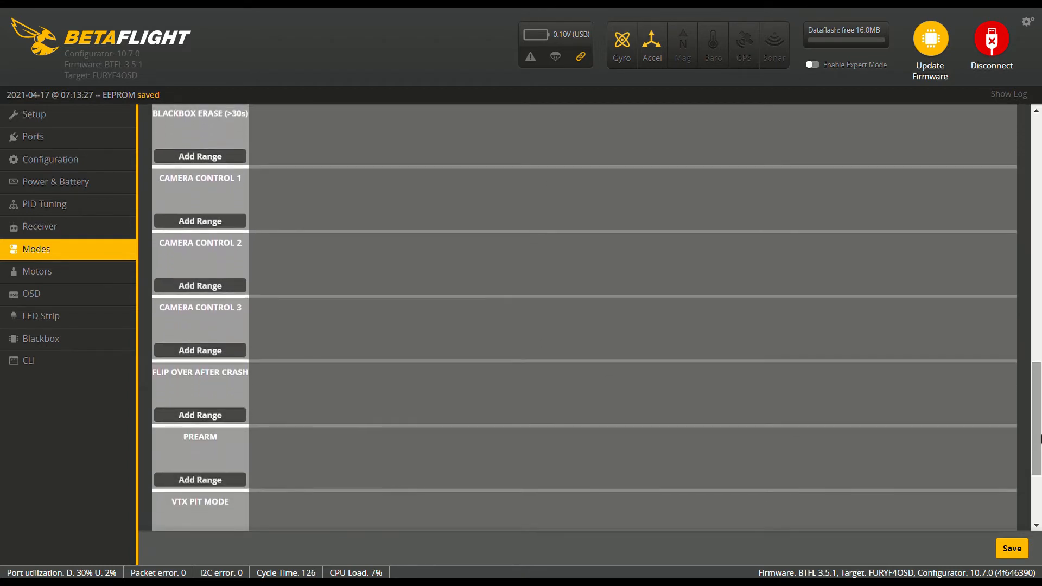
pyautogui.click(201, 421)
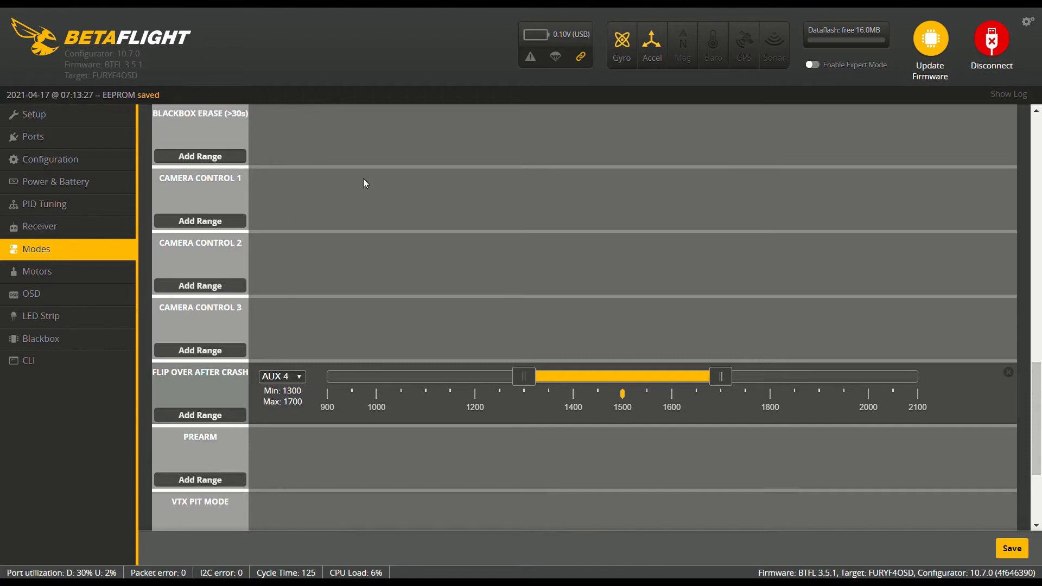
pyautogui.click(1012, 550)
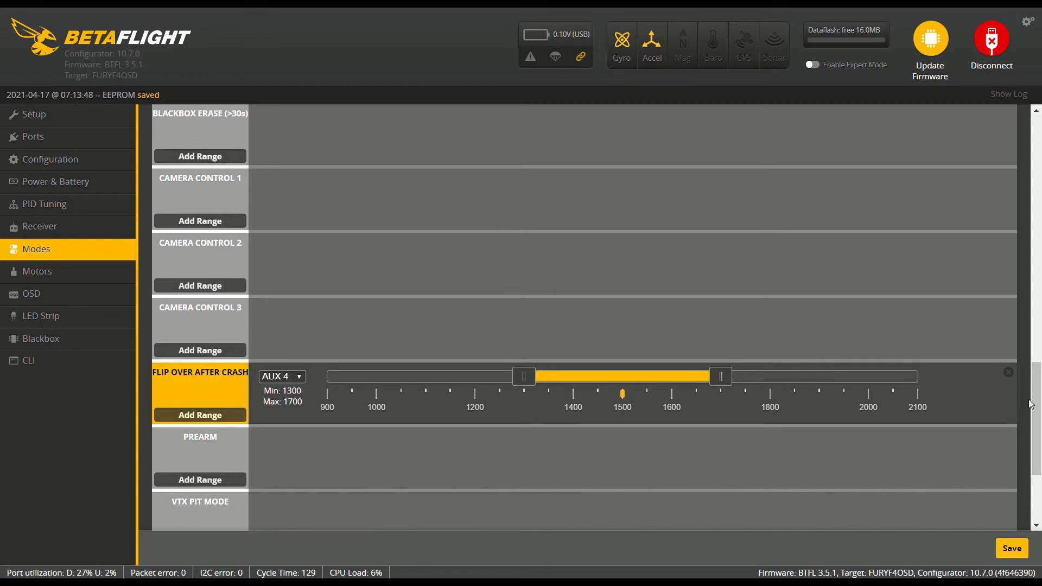
# Add a range on AUX 5 for the CAMERA CONTROL 1 mode and save
pyautogui.moveTo(1037, 401); pyautogui.dragTo(1038, 357)
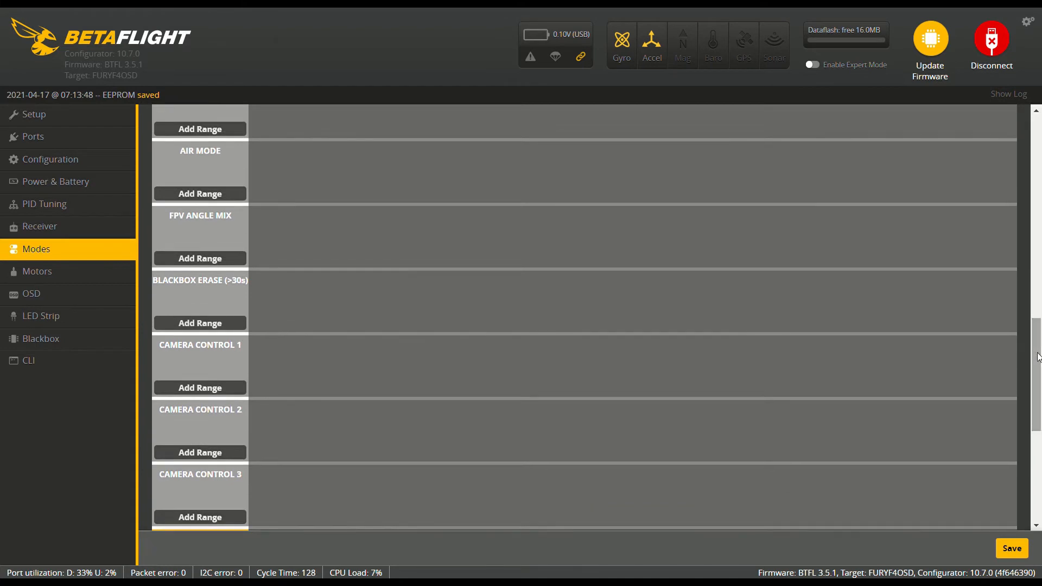
pyautogui.click(210, 389)
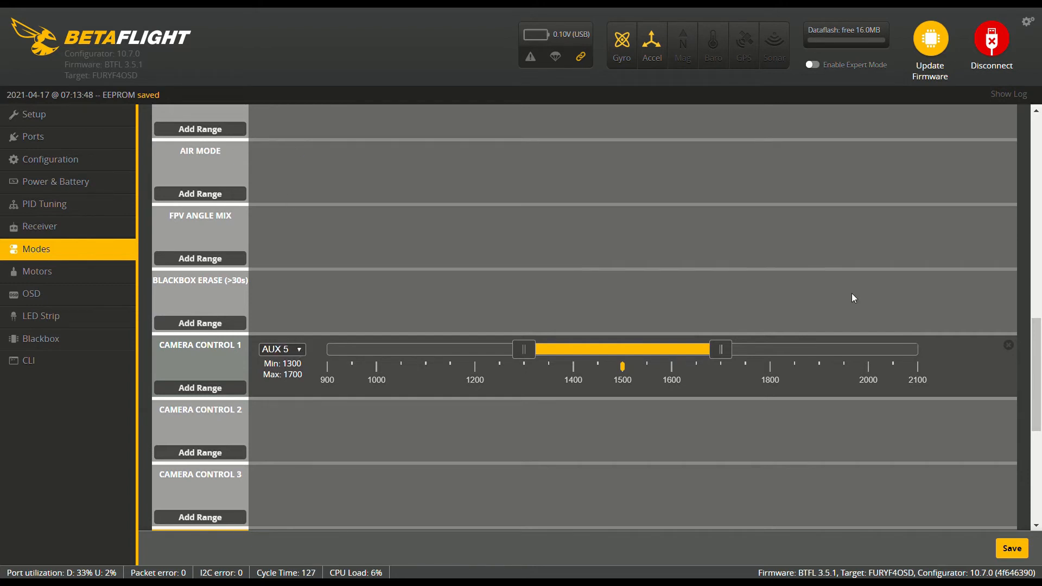
pyautogui.click(1014, 550)
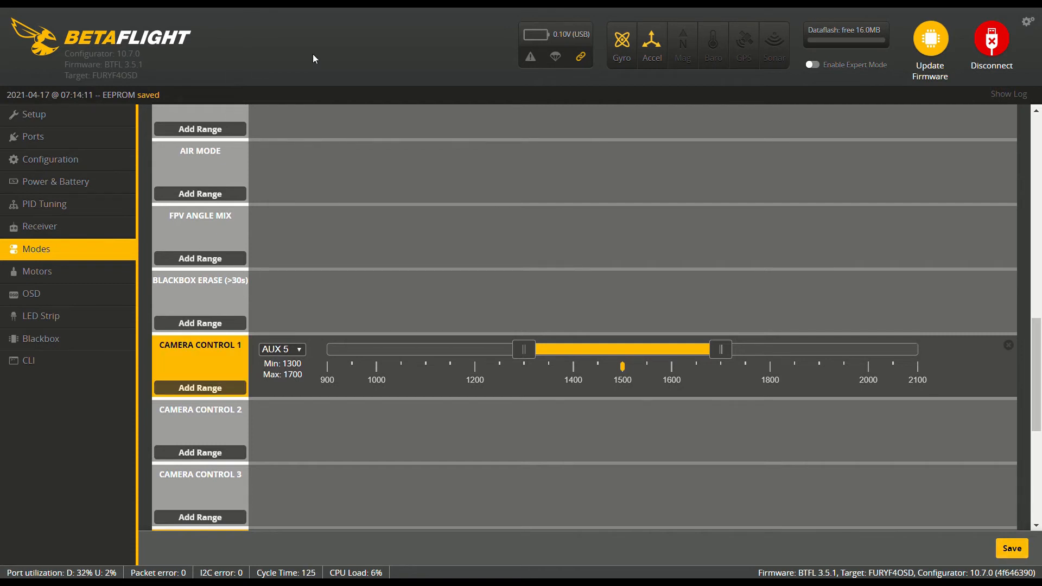
# Disconnect and reconnect the flight controller, then hide the unused modes in the Modes settings
pyautogui.click(992, 43)
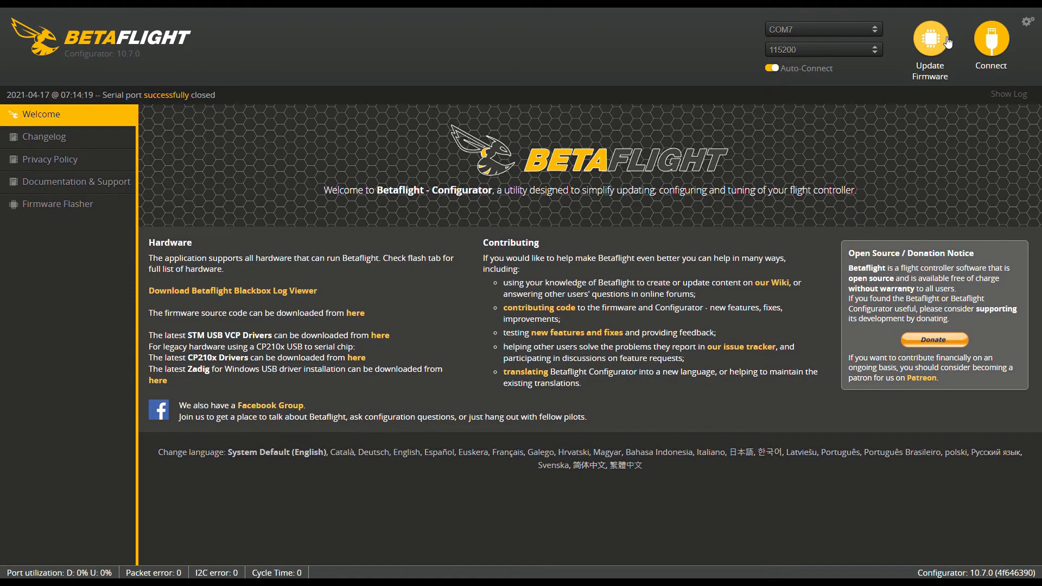
pyautogui.click(996, 47)
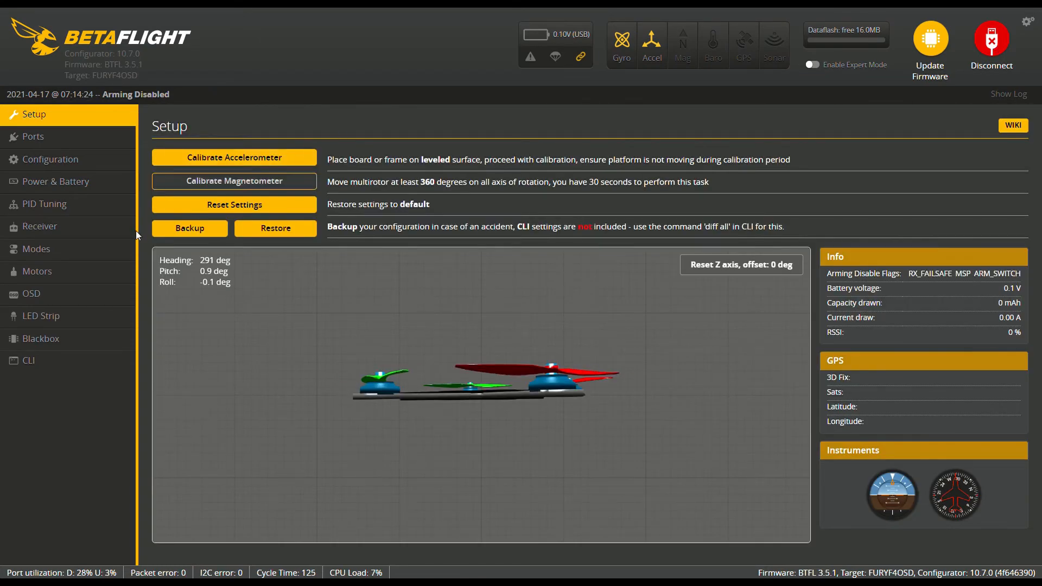
pyautogui.click(70, 251)
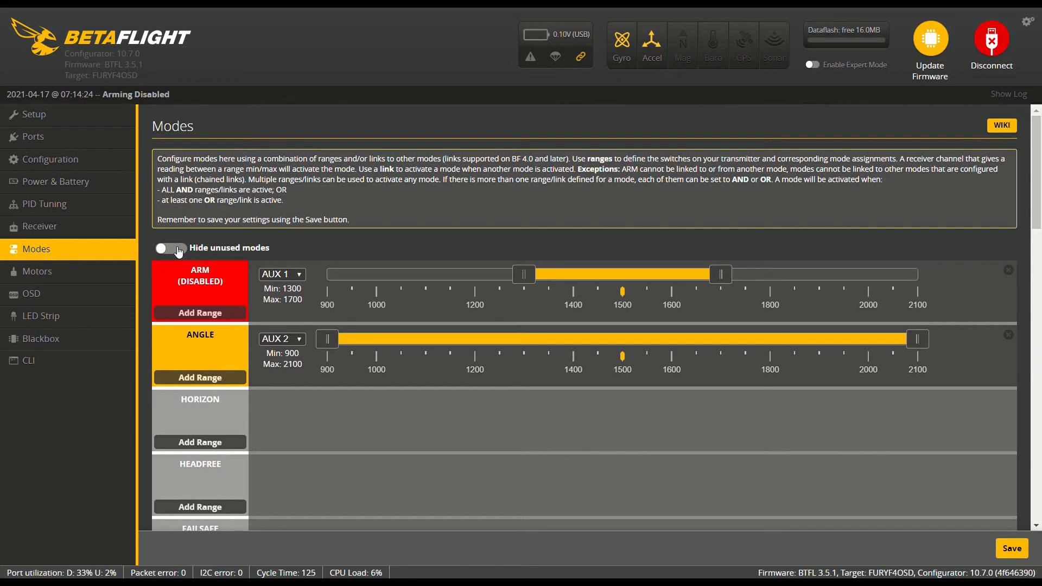
pyautogui.click(179, 250)
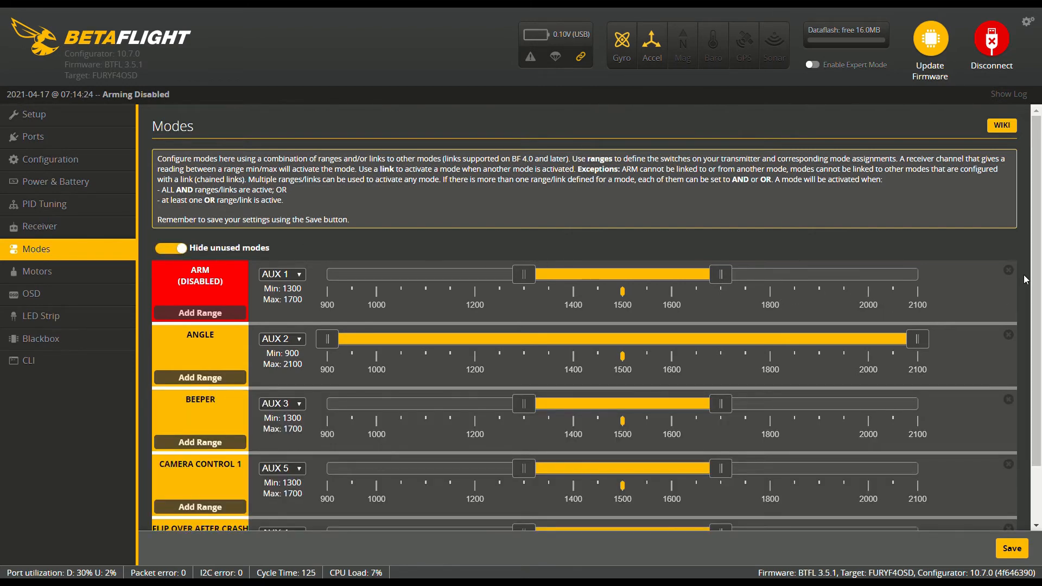
pyautogui.moveTo(1038, 281); pyautogui.dragTo(1039, 332)
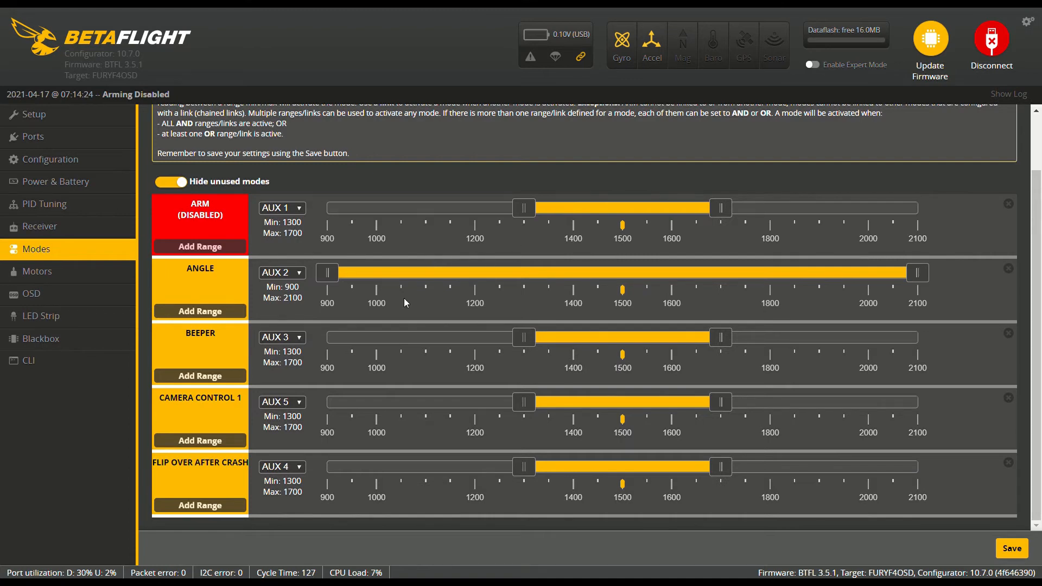
# Set the ANGLE range to 1200–1600 and the ARM range to 1200–2100
pyautogui.moveTo(327, 274); pyautogui.dragTo(470, 290)
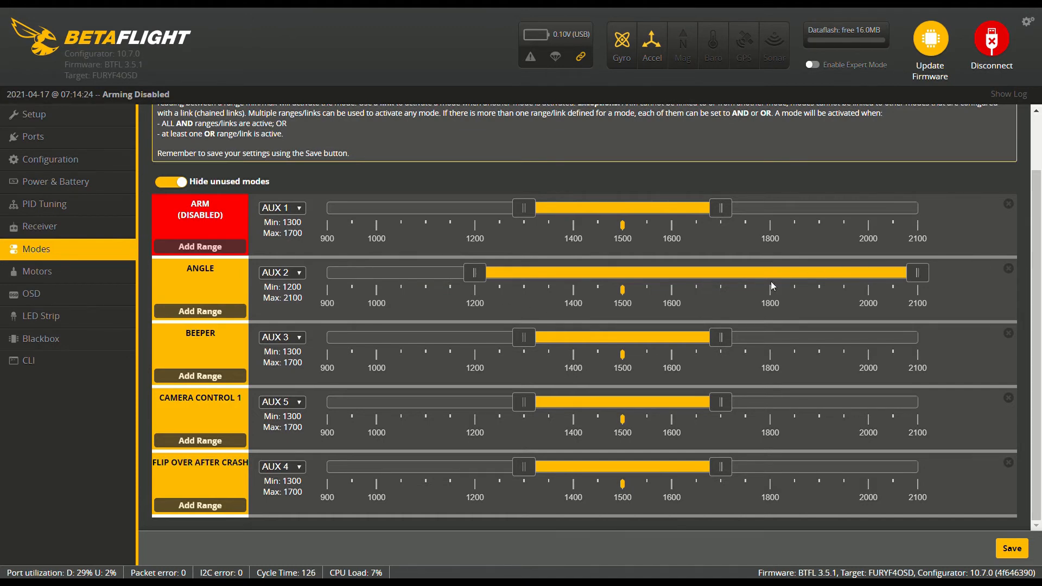
pyautogui.moveTo(925, 281); pyautogui.dragTo(682, 282)
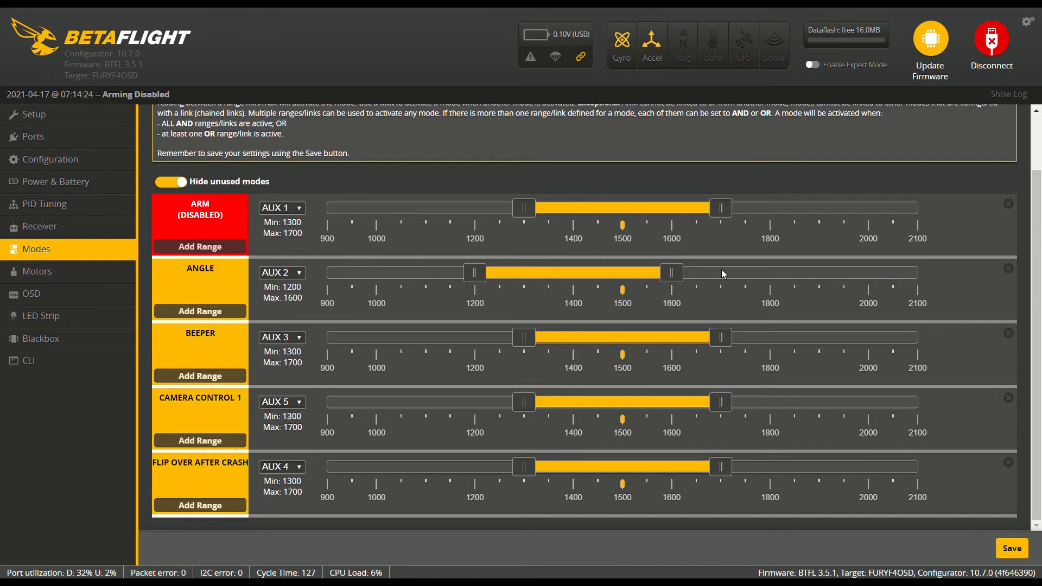
pyautogui.moveTo(518, 210); pyautogui.dragTo(476, 221)
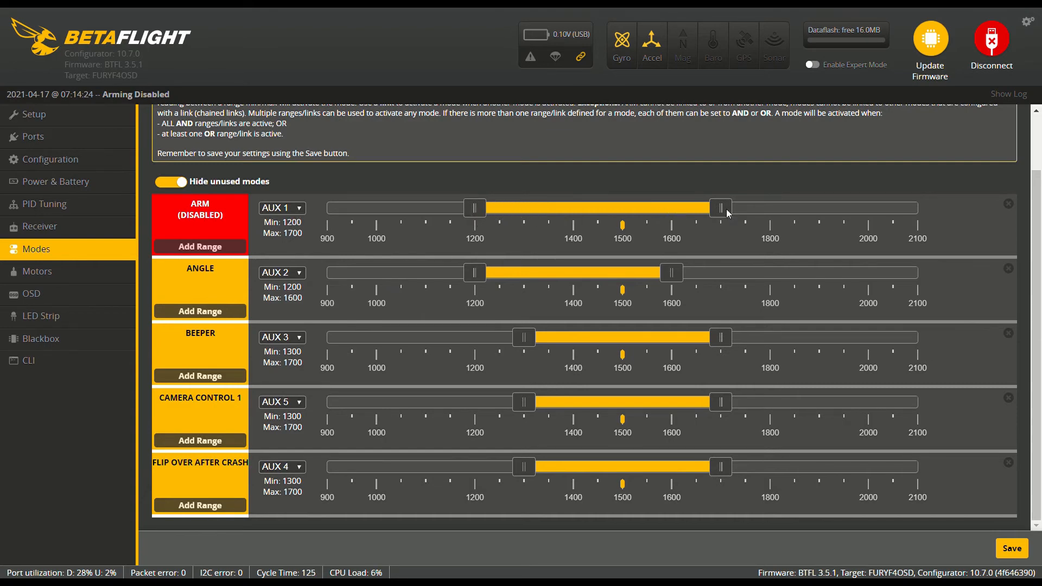
pyautogui.moveTo(727, 213); pyautogui.dragTo(934, 212)
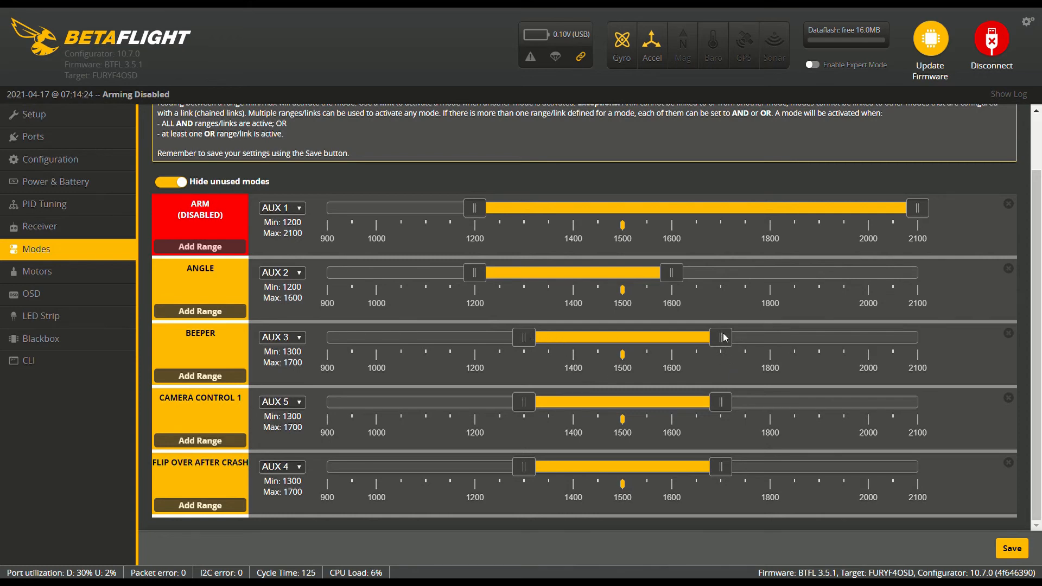
# Set both the BEEPER and CAMERA CONTROL 1 ranges to 1600–2100
pyautogui.moveTo(721, 337); pyautogui.dragTo(941, 337)
pyautogui.moveTo(520, 338); pyautogui.dragTo(664, 336)
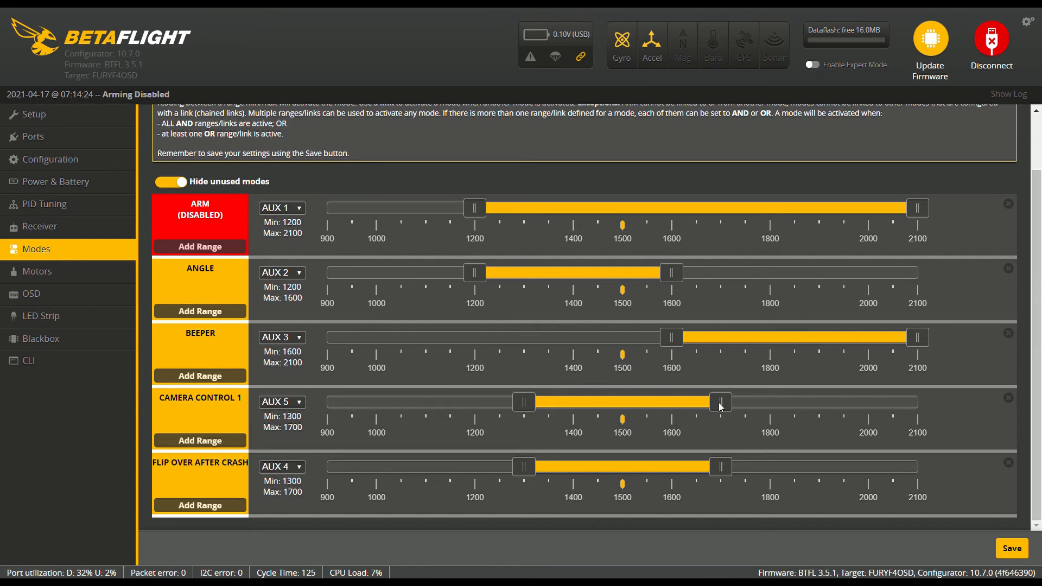
pyautogui.moveTo(721, 404); pyautogui.dragTo(917, 402)
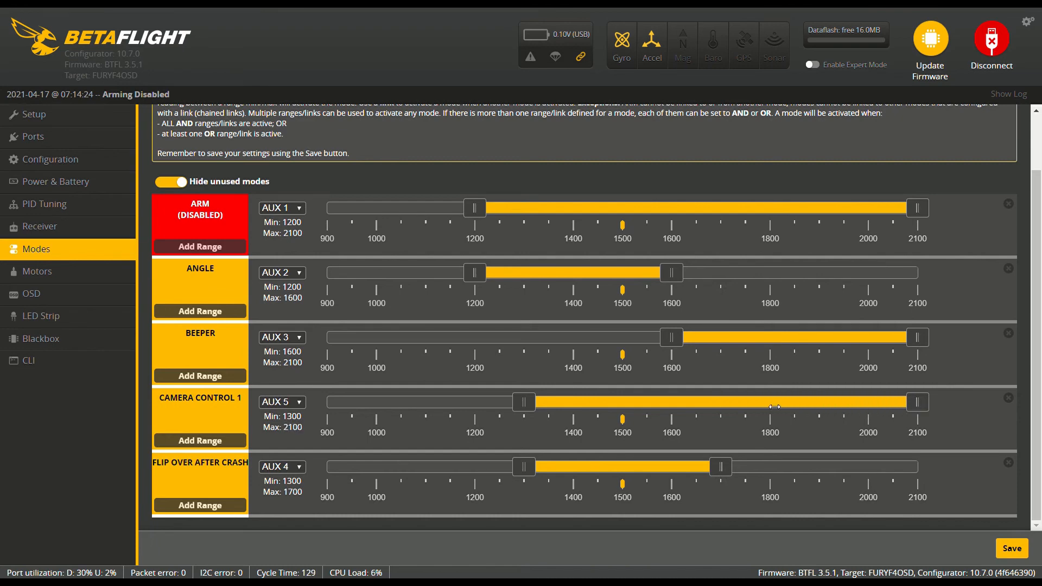
pyautogui.moveTo(524, 402); pyautogui.dragTo(675, 402)
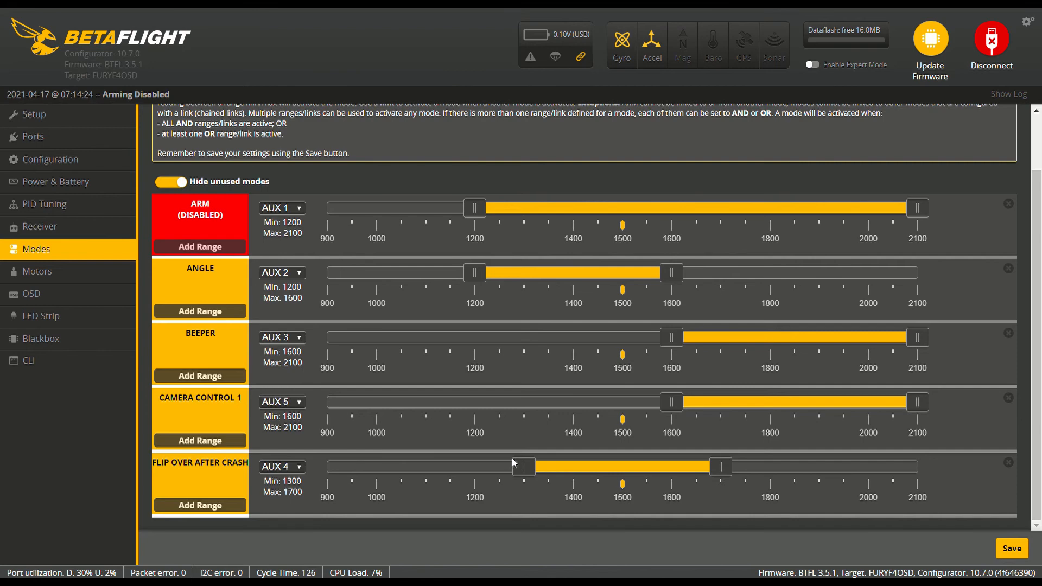
# Set the FLIP OVER AFTER CRASH range to 1600–2100 and save all mode settings
pyautogui.moveTo(722, 467); pyautogui.dragTo(937, 465)
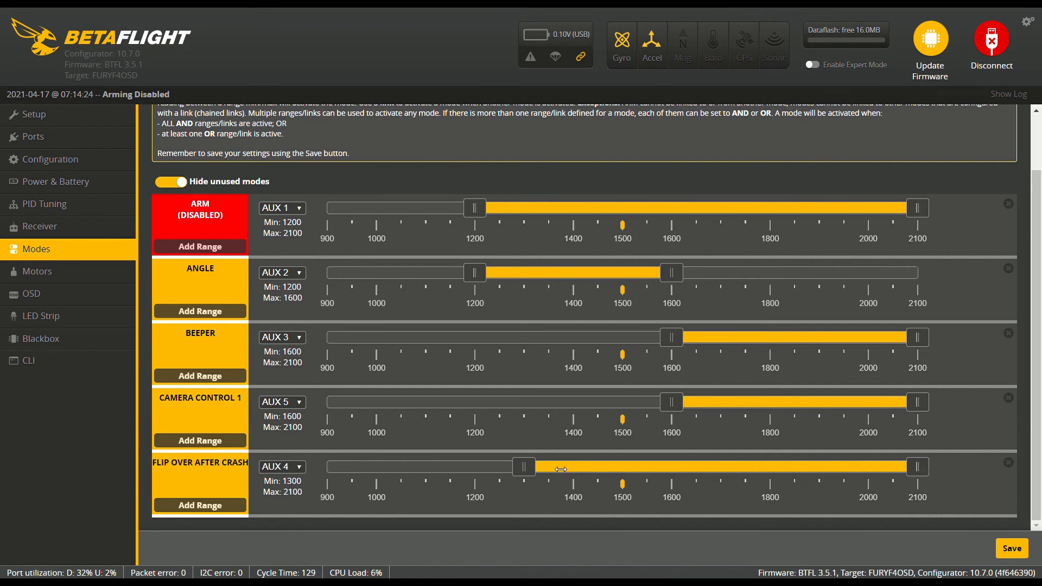
pyautogui.moveTo(525, 468); pyautogui.dragTo(673, 468)
pyautogui.click(1012, 548)
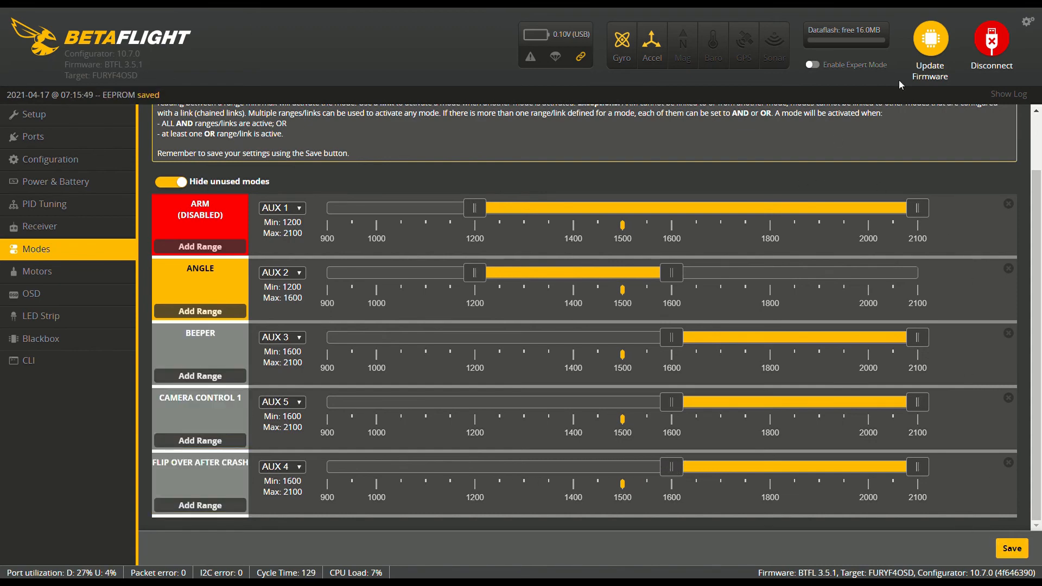
# Disconnect and reconnect the flight controller, then check the saved channels and ranges of all used modes
pyautogui.click(992, 39)
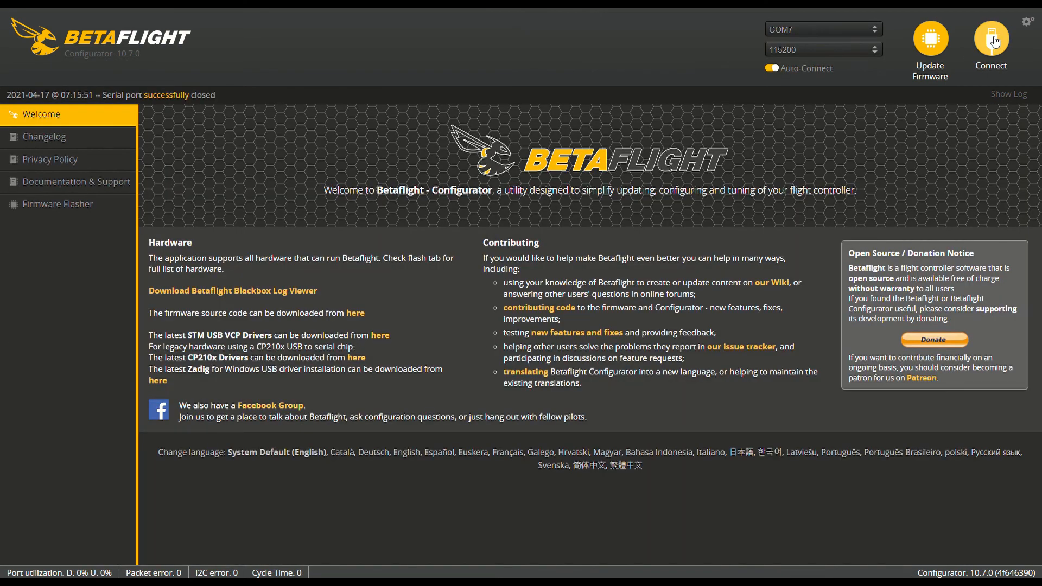
pyautogui.click(992, 41)
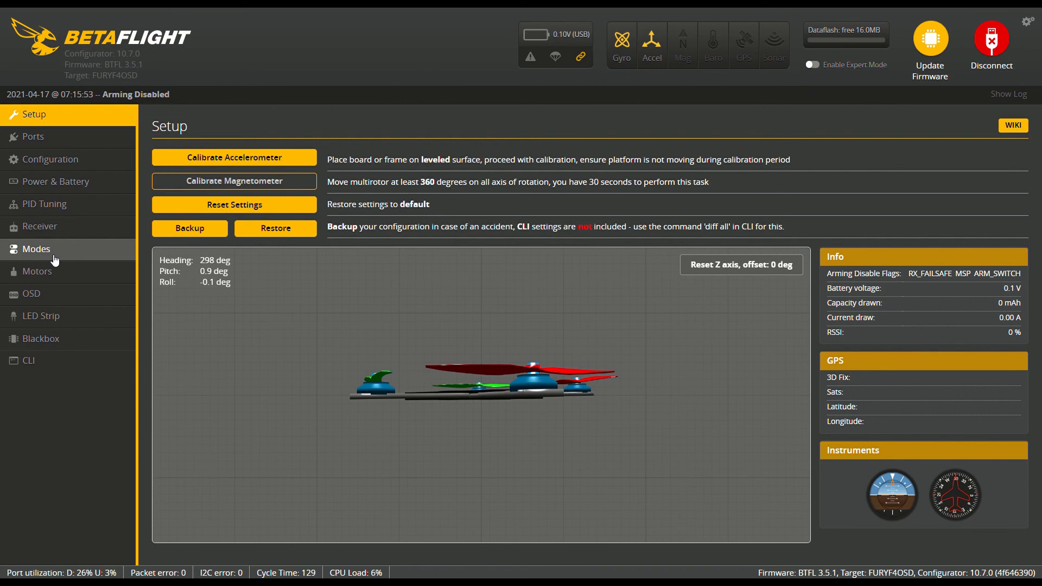
pyautogui.click(50, 253)
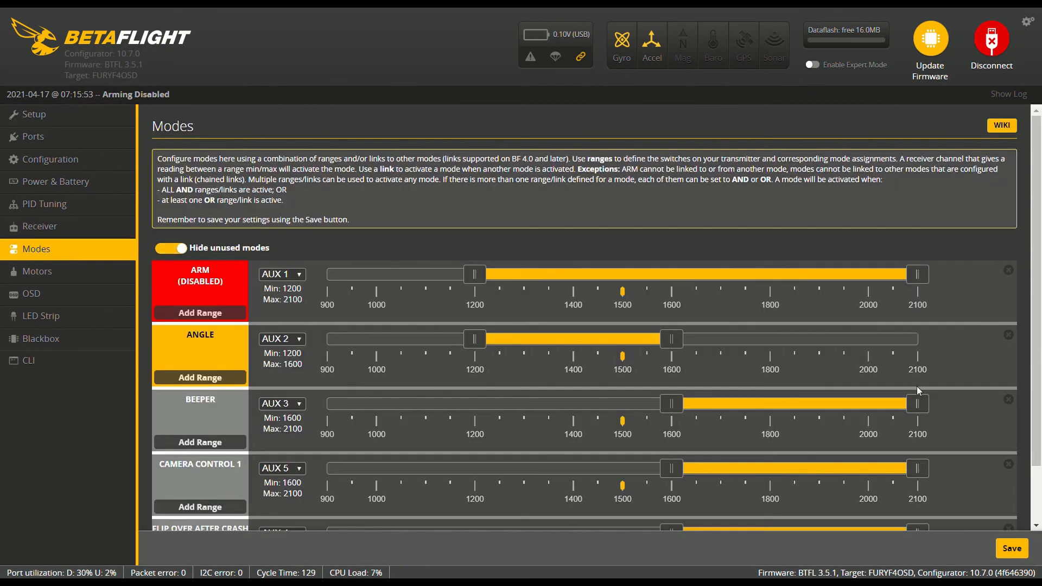
pyautogui.moveTo(1037, 293); pyautogui.dragTo(1041, 368)
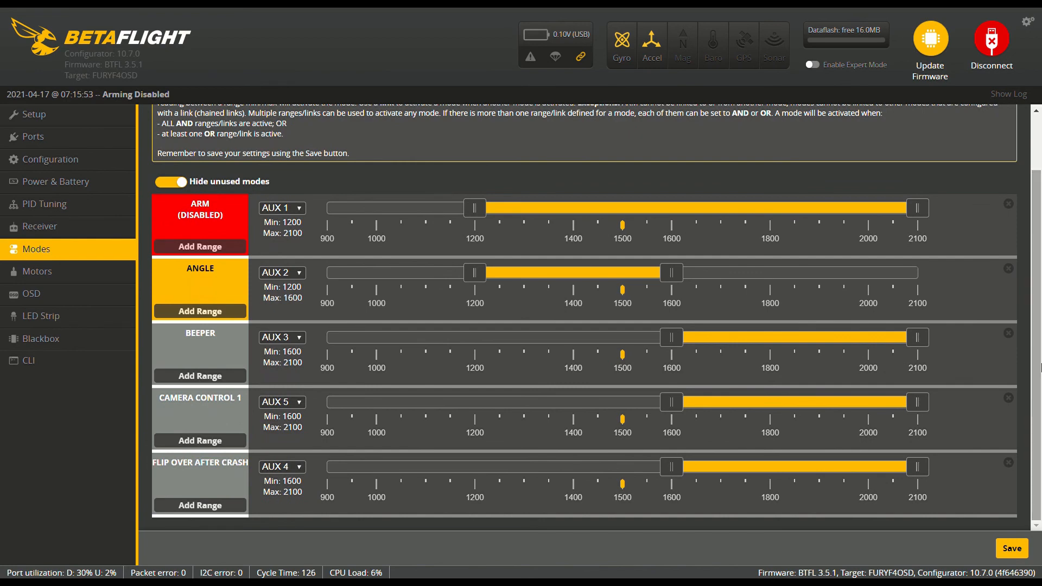